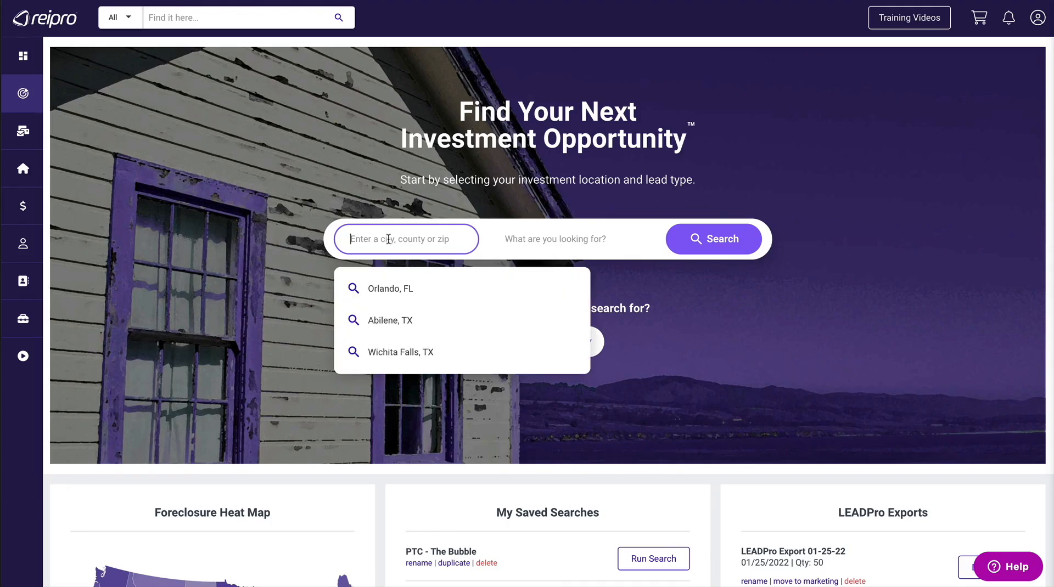
click(387, 286)
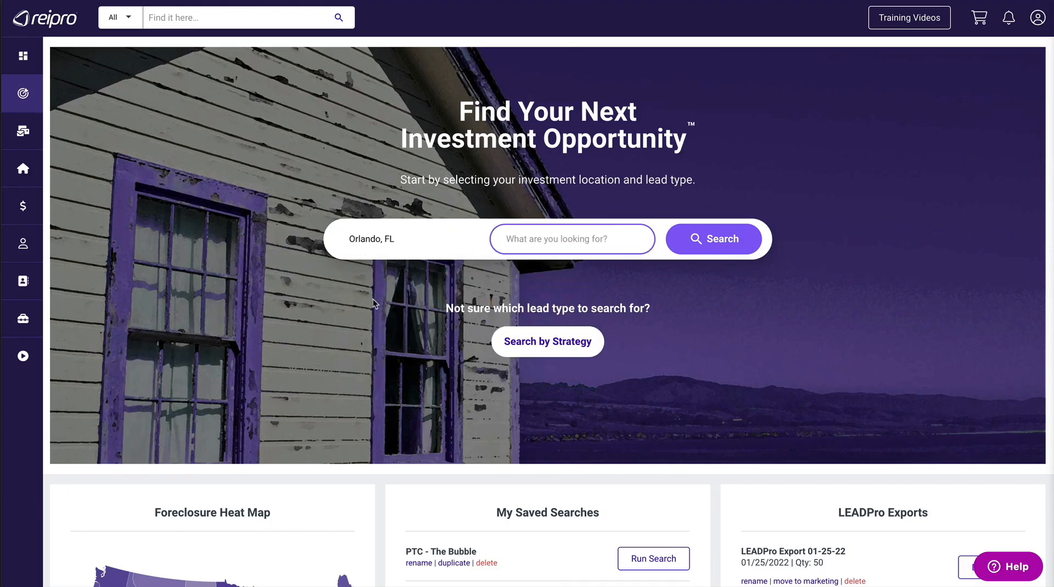
click(549, 239)
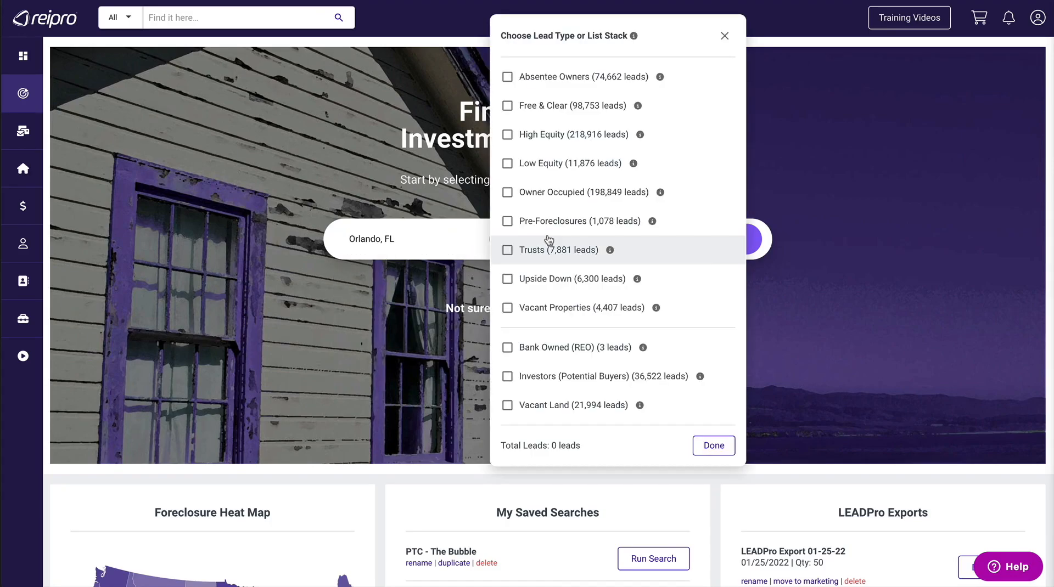
click(507, 221)
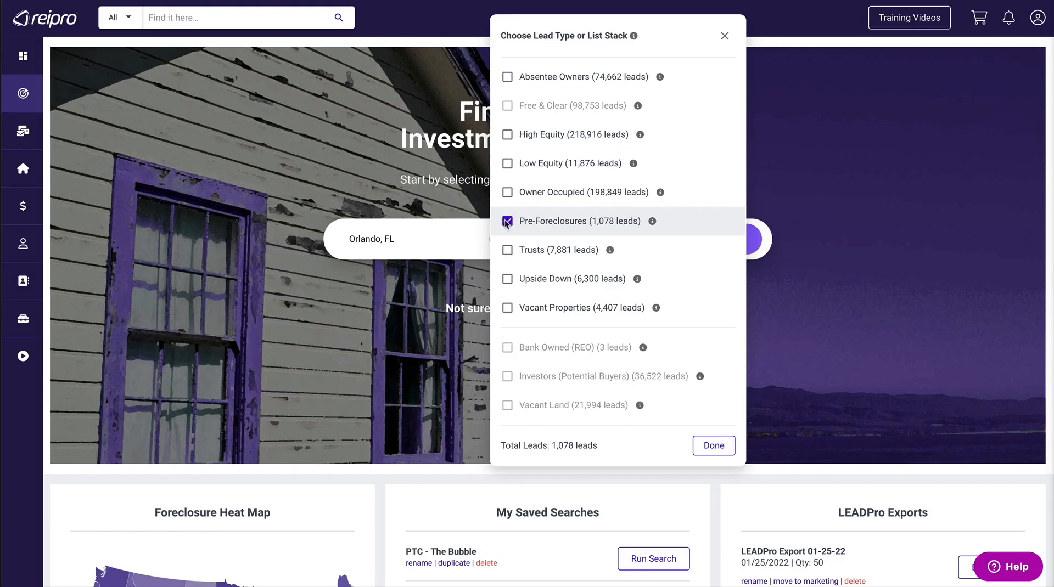
click(508, 308)
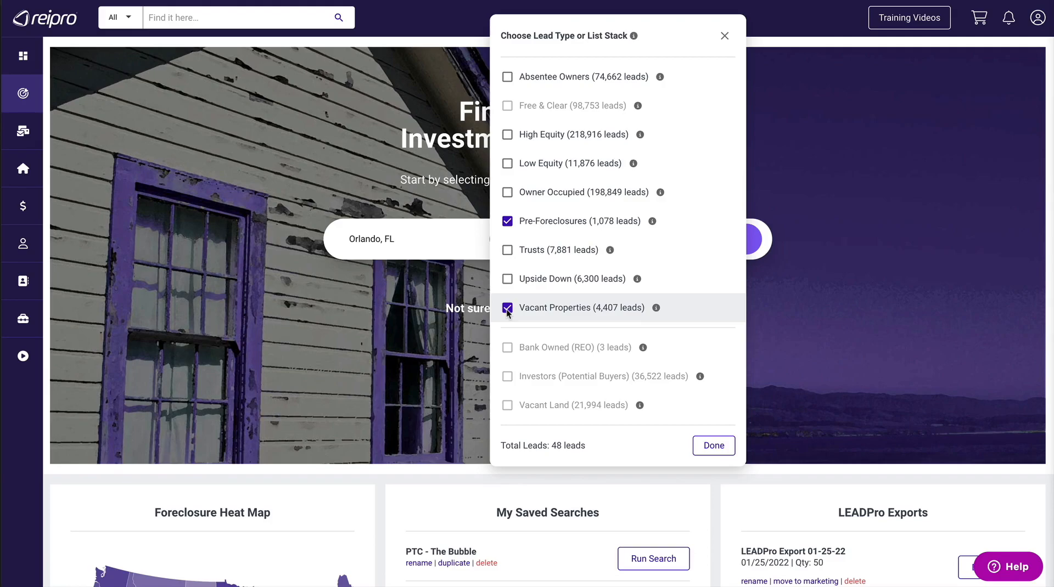
click(507, 309)
click(799, 299)
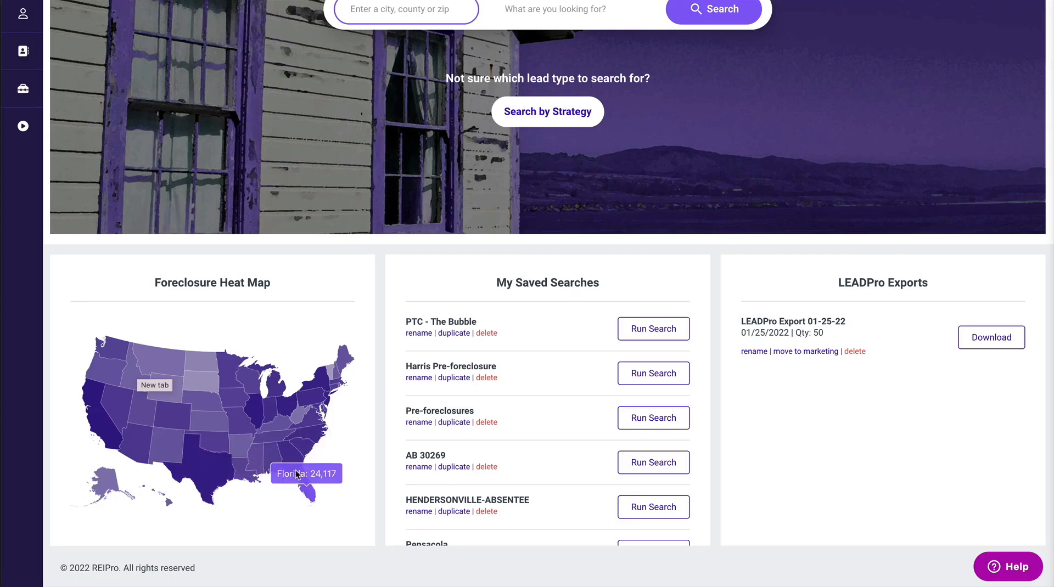
Open Florida on the Foreclosure Heat Map and run a pre-foreclosure search for Hillsborough County
click(305, 485)
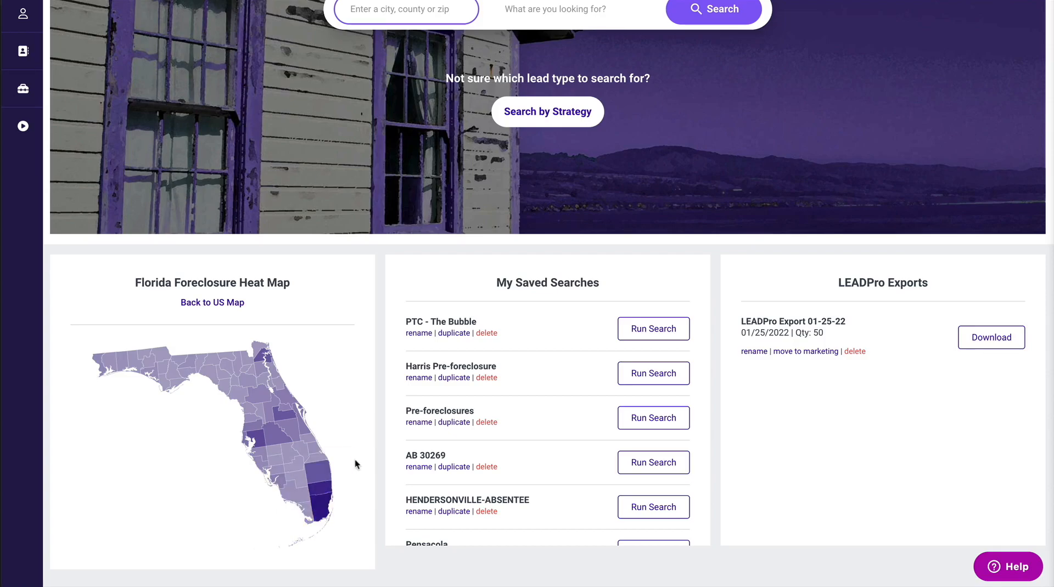
mouse_move(322, 500)
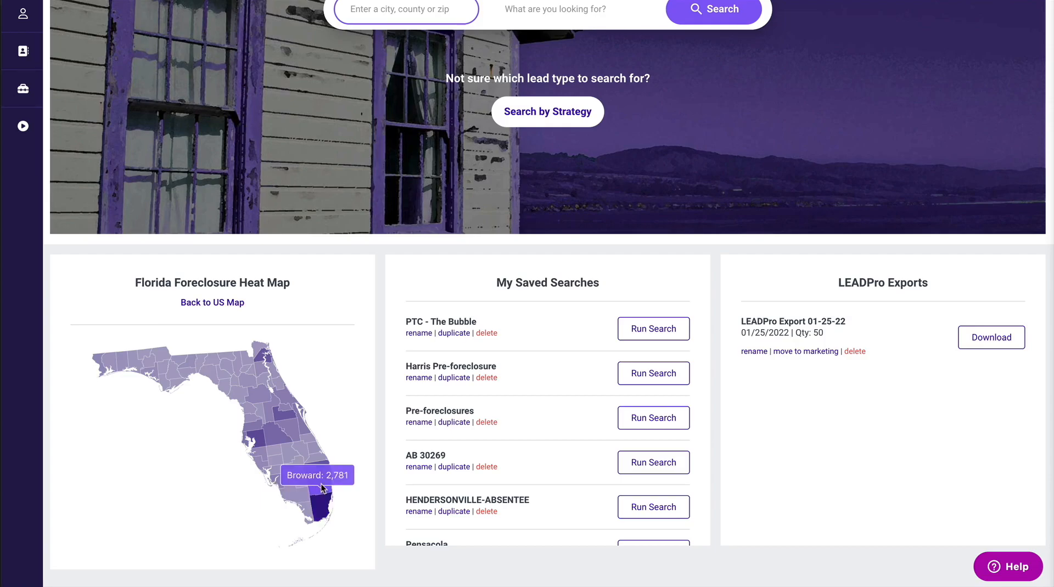
mouse_move(259, 440)
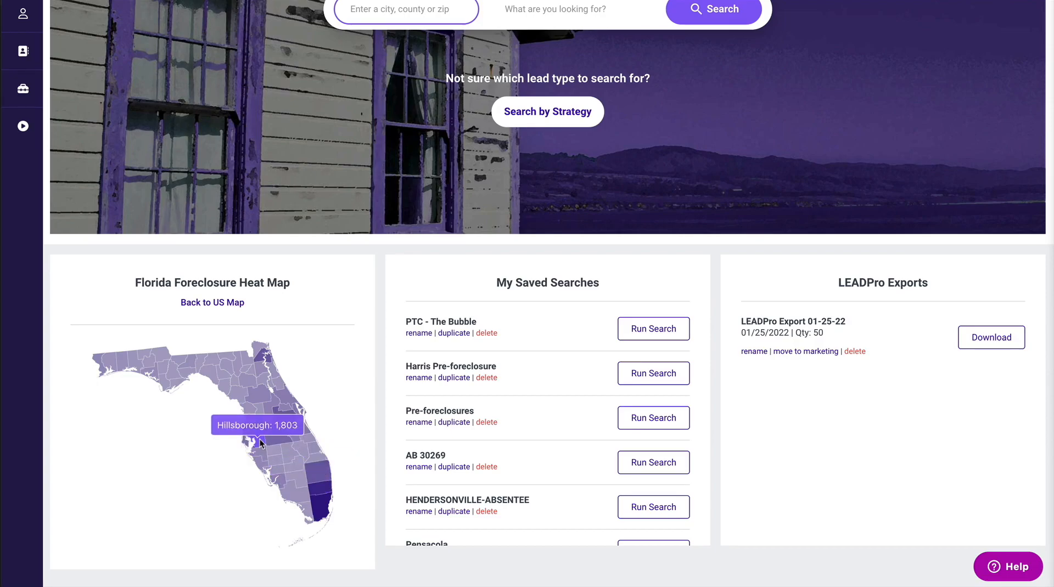
click(260, 442)
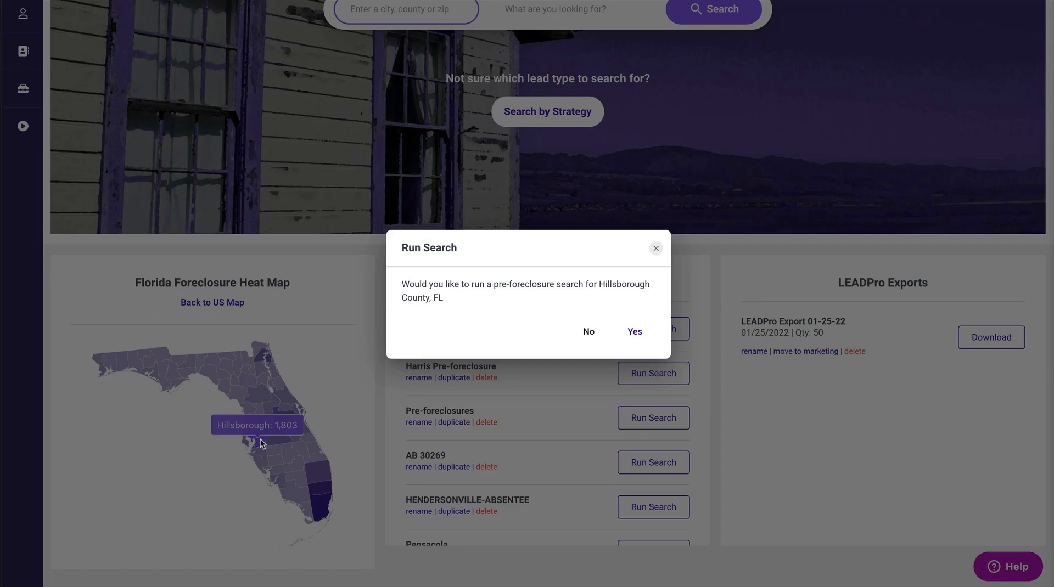
click(631, 336)
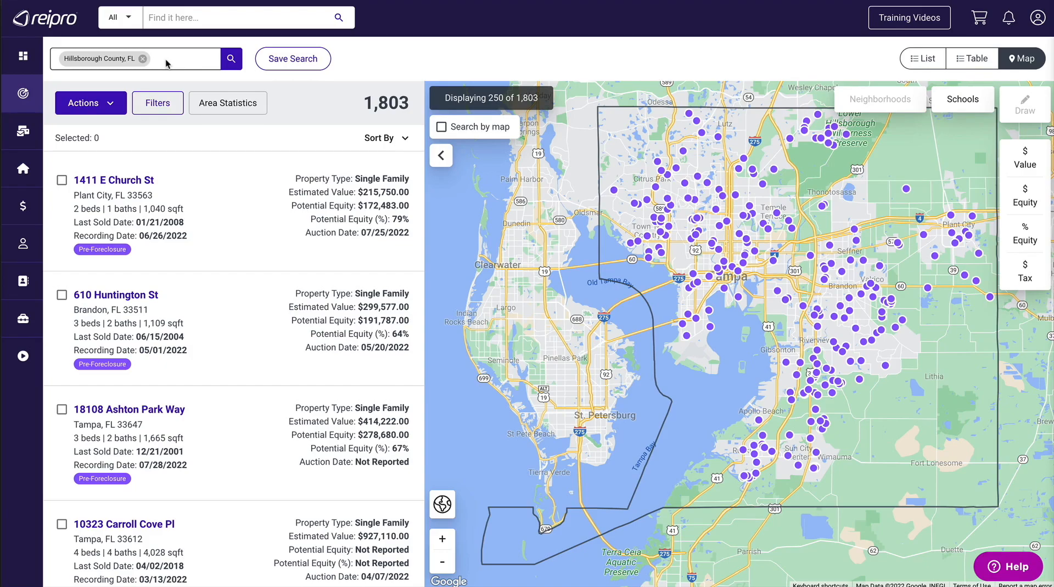
Restrict the property type filter to Single Family by excluding Condo, Townhouse, Multi-Family and Mobile
click(158, 104)
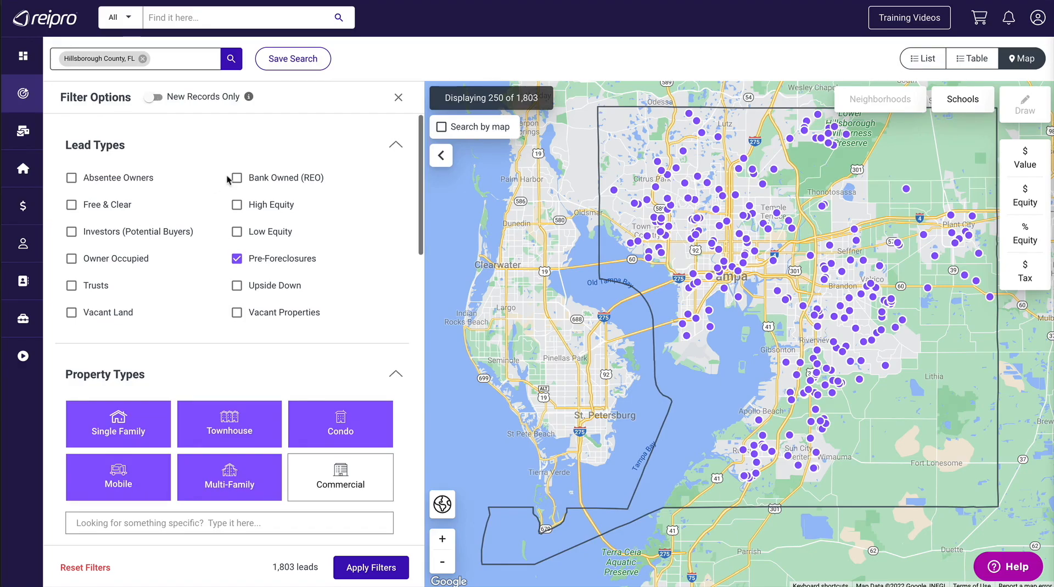
scroll(320, 313, down, 3)
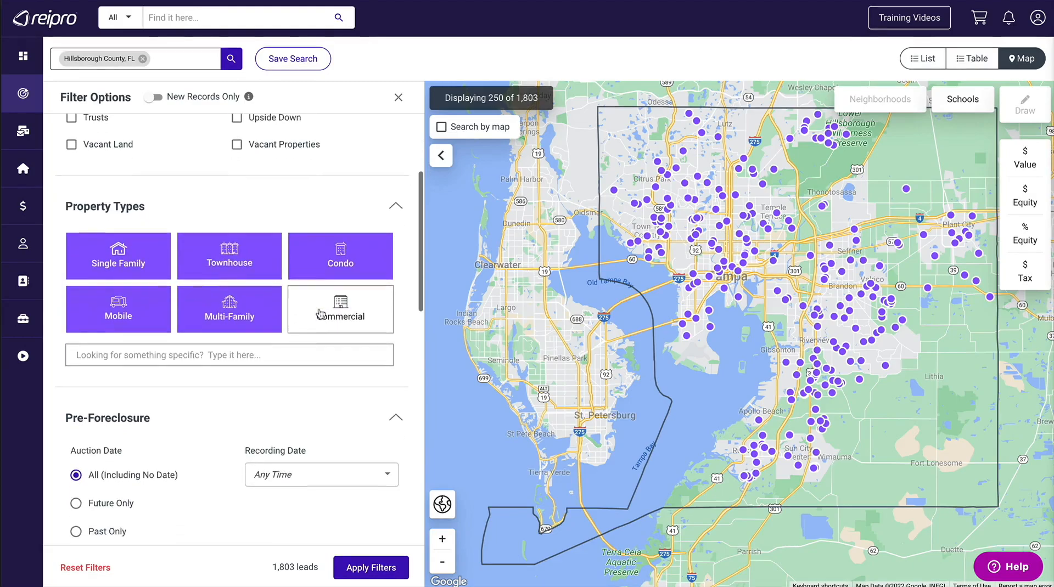
click(330, 248)
click(230, 246)
click(230, 299)
click(134, 302)
Limit the leads to future auction dates only and a minimum potential equity of 20%, and apply the filters
scroll(135, 301, down, 3)
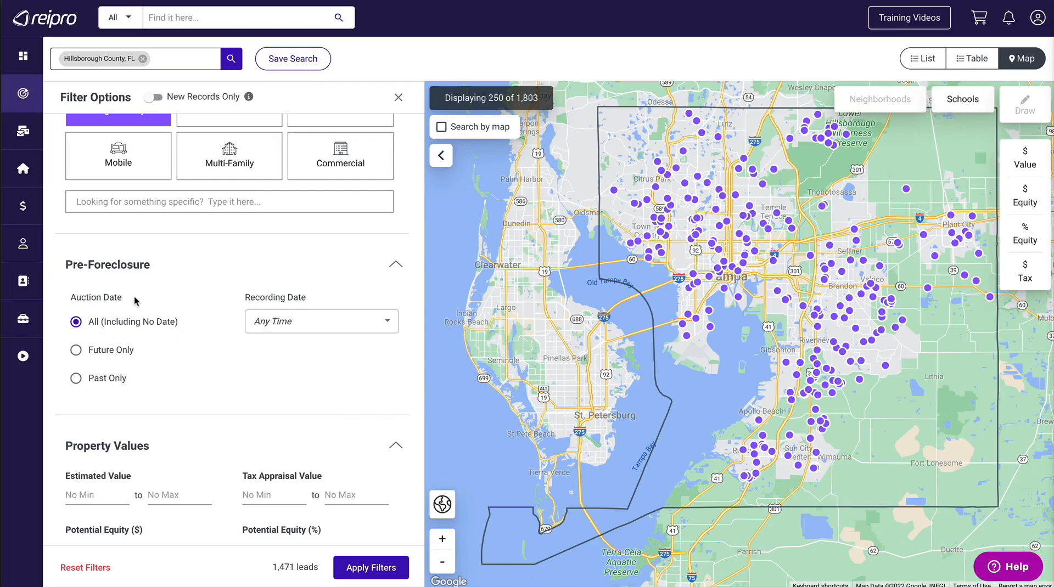
click(76, 350)
scroll(233, 376, down, 3)
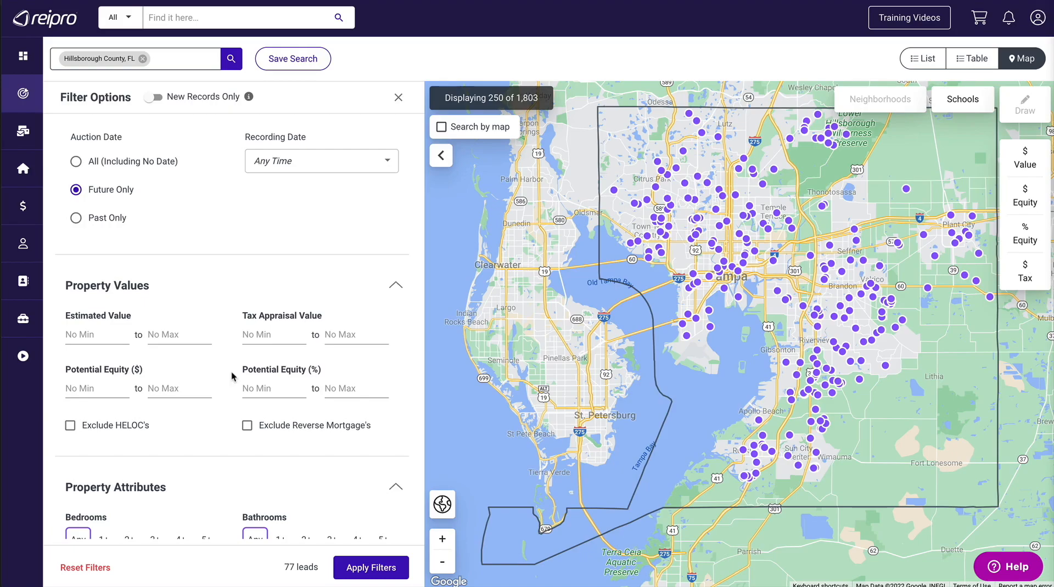
click(266, 391)
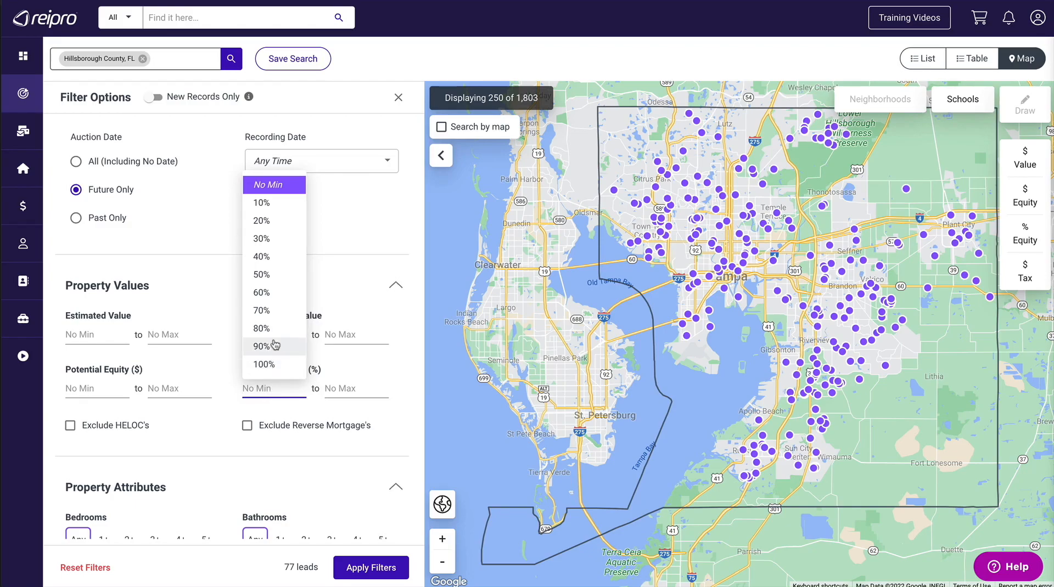
click(262, 221)
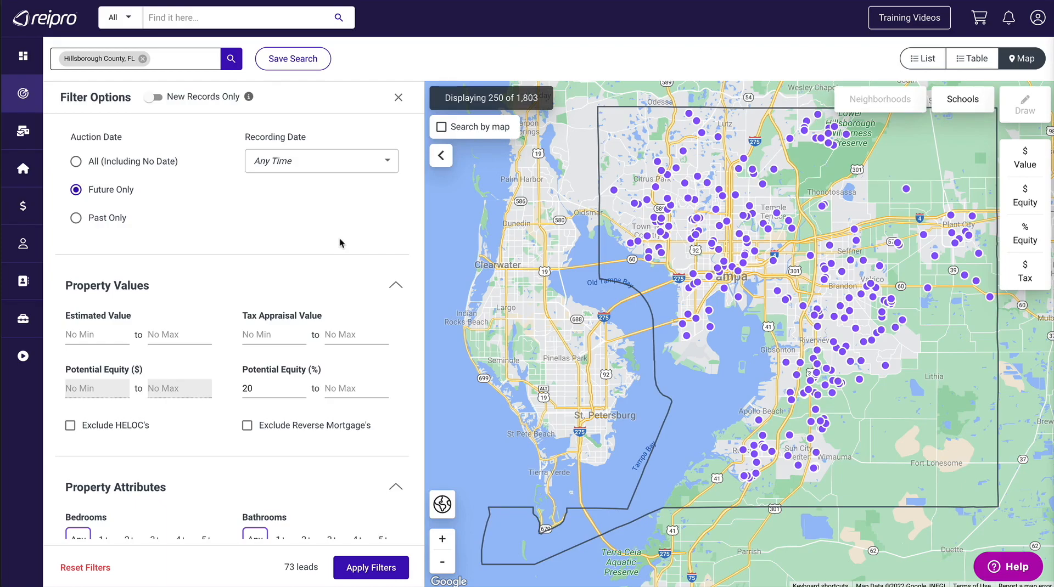
scroll(339, 240, down, 3)
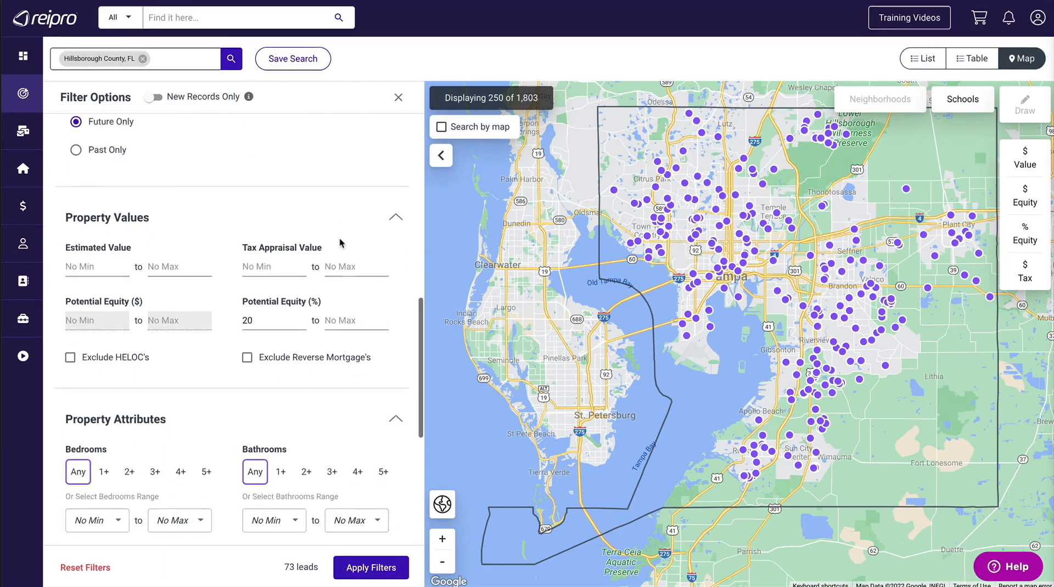
scroll(339, 239, down, 3)
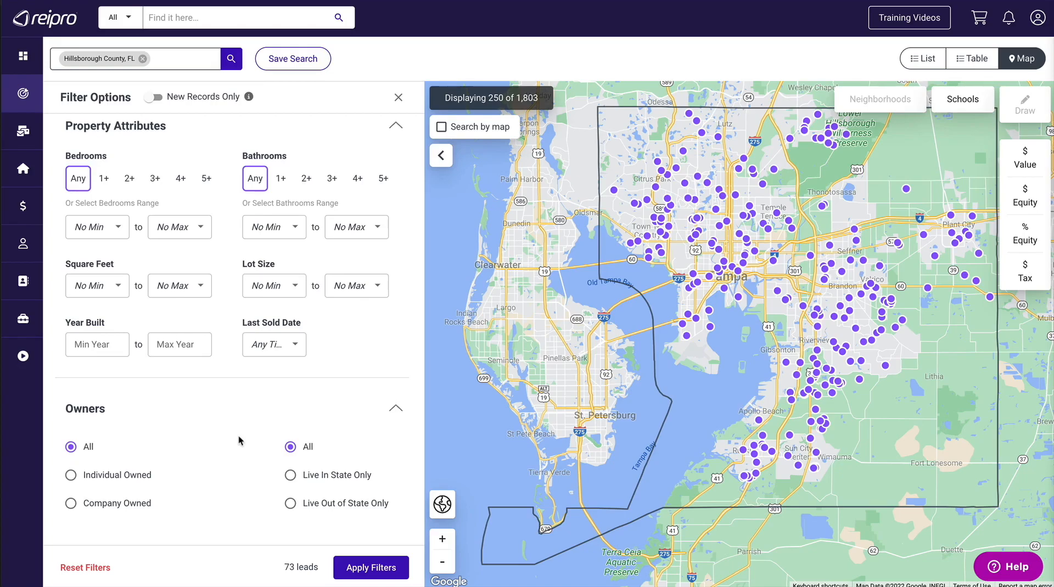
click(366, 570)
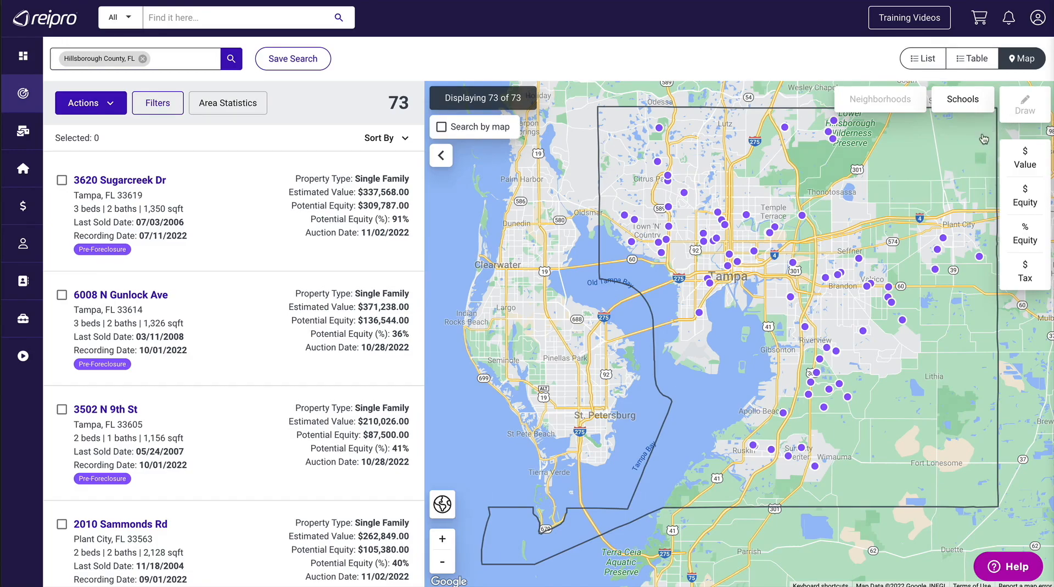
Draw a freehand search area around Riverview, southeast of Tampa, on the map and remove the shape again
click(442, 540)
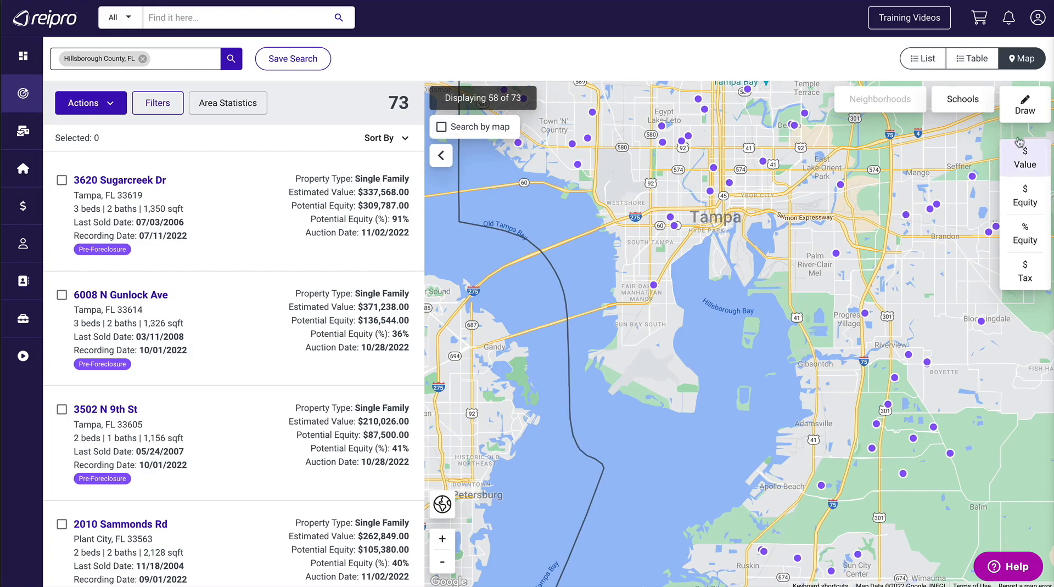
click(1020, 105)
mouse_move(902, 237)
mouse_down()
mouse_move(851, 238)
mouse_move(858, 500)
mouse_move(915, 277)
mouse_move(890, 238)
mouse_up()
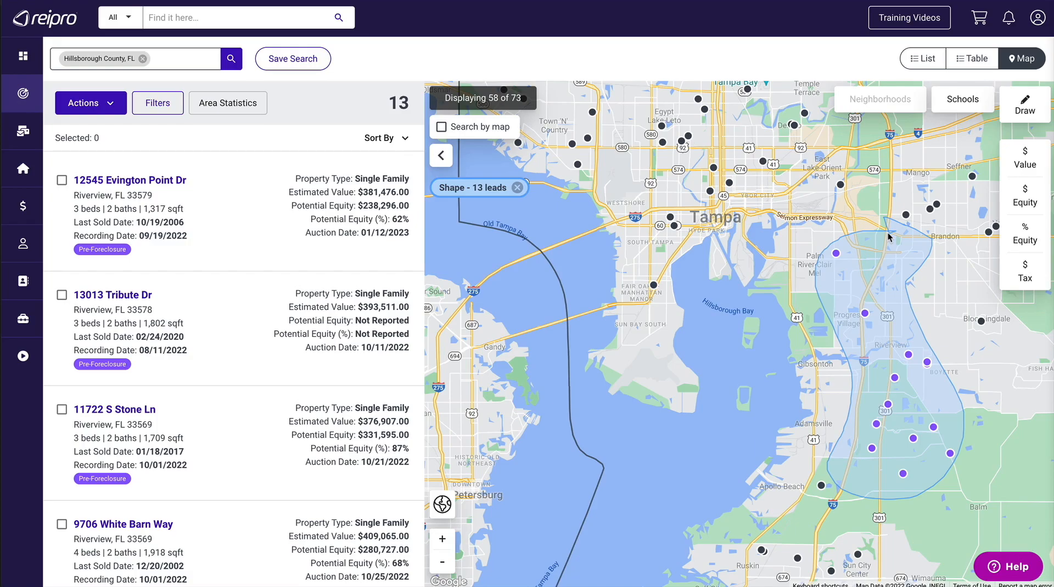
click(517, 188)
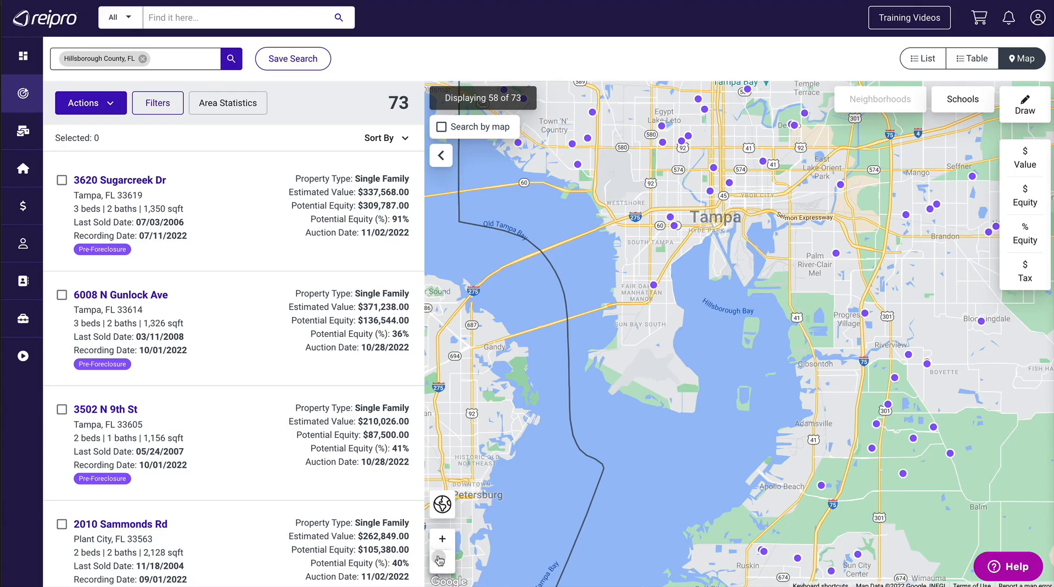
click(442, 560)
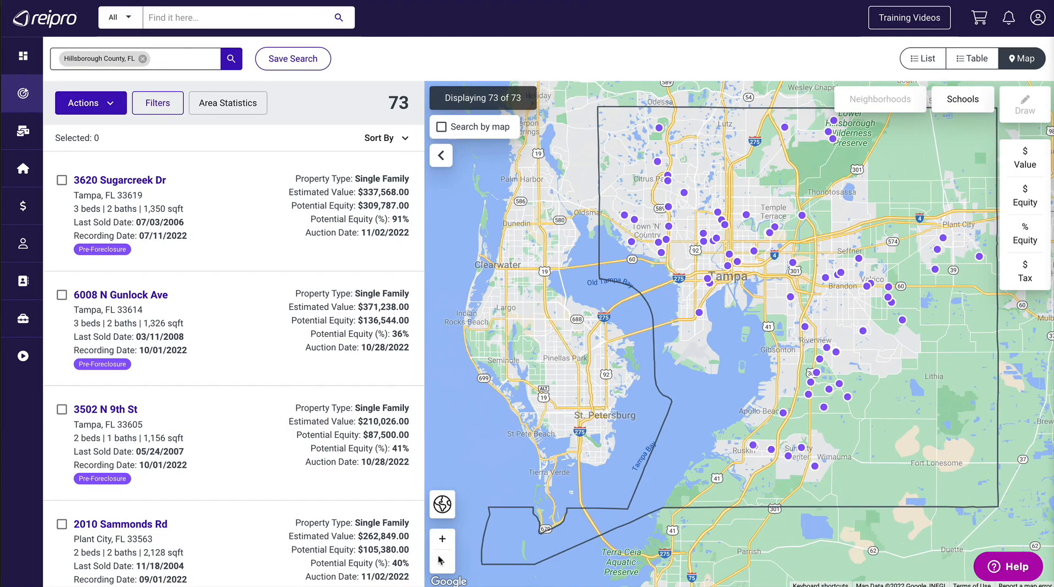
Select all the filtered leads and start adding them to a marketing campaign
click(110, 104)
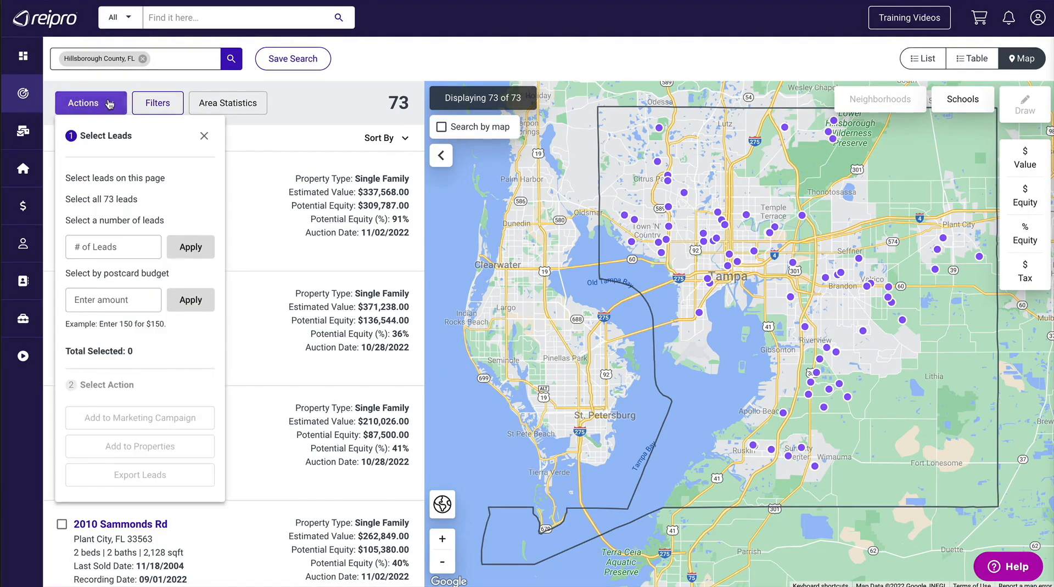
click(100, 199)
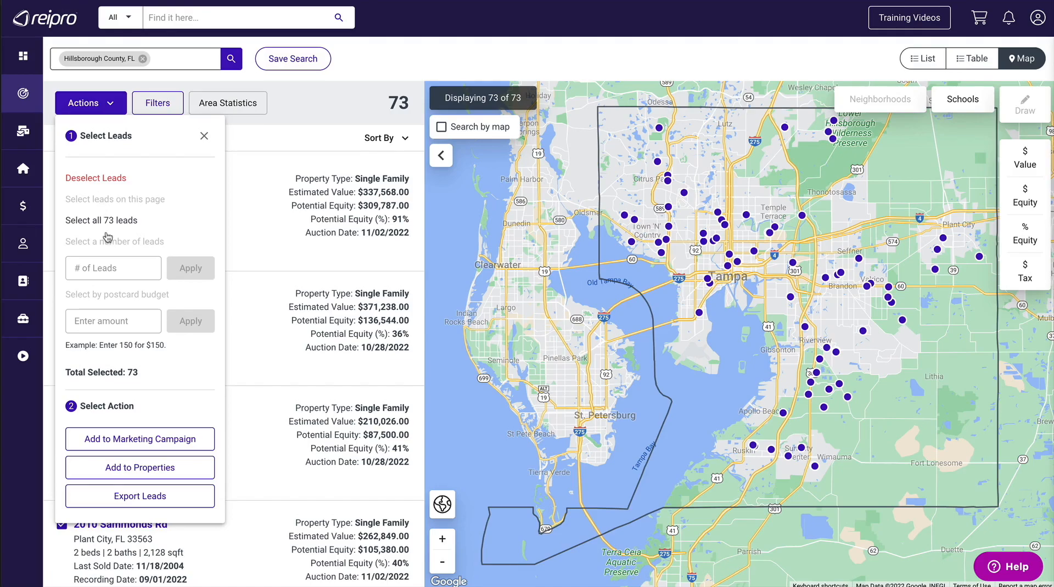
click(145, 440)
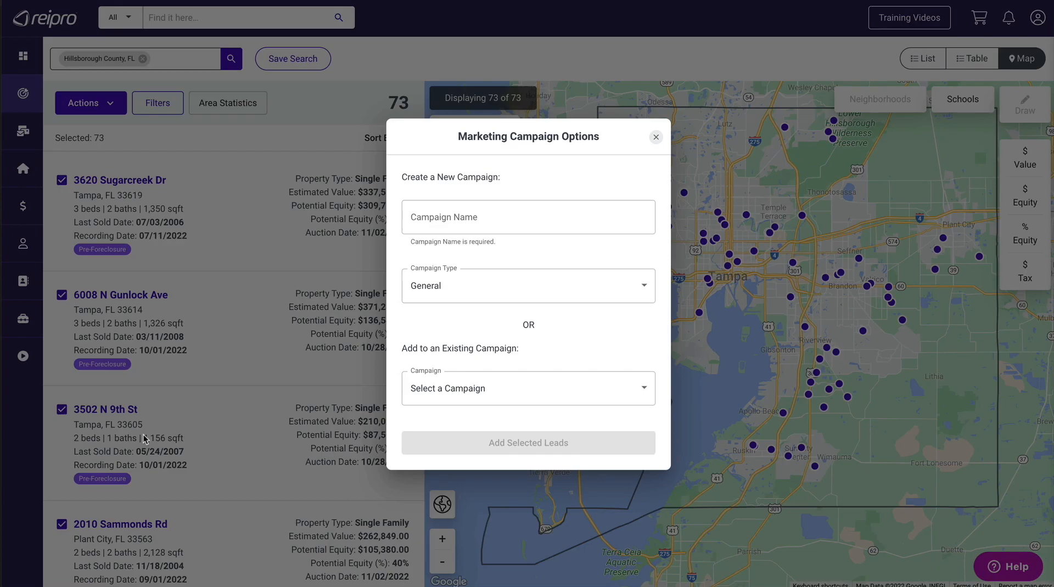
Create a Pre-Foreclosure type campaign named "Pre-foreclosures/20%" with the selected leads, and open the Marketing campaigns page
click(428, 221)
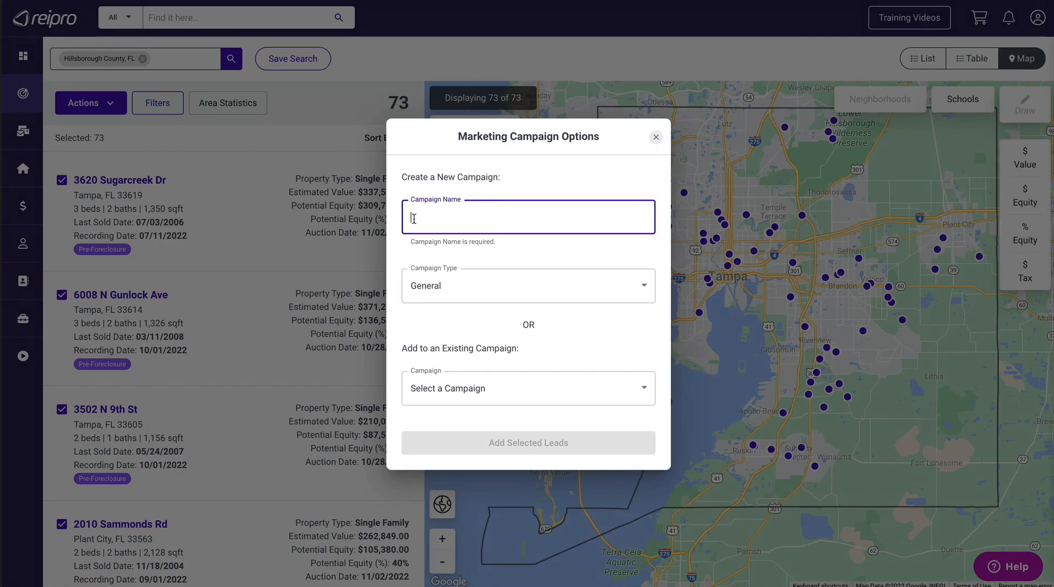
text(Pre-forecl)
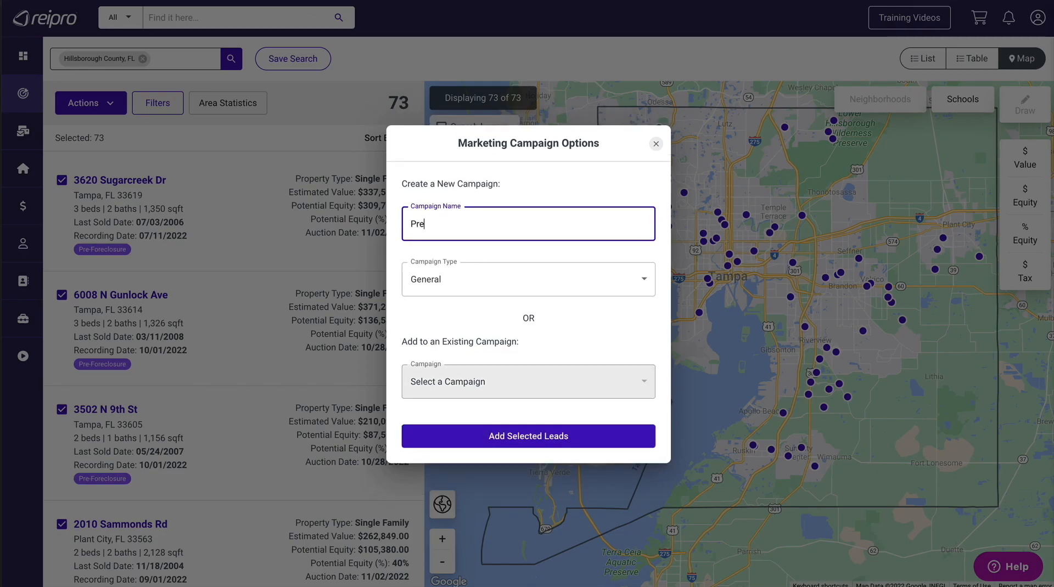
text(osures/20%)
click(437, 281)
click(453, 417)
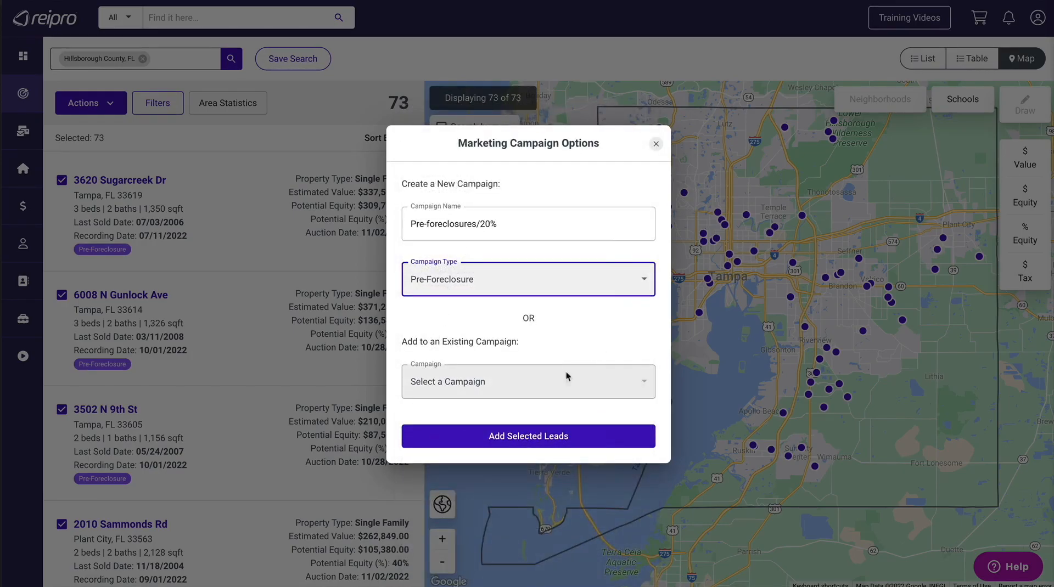
click(528, 437)
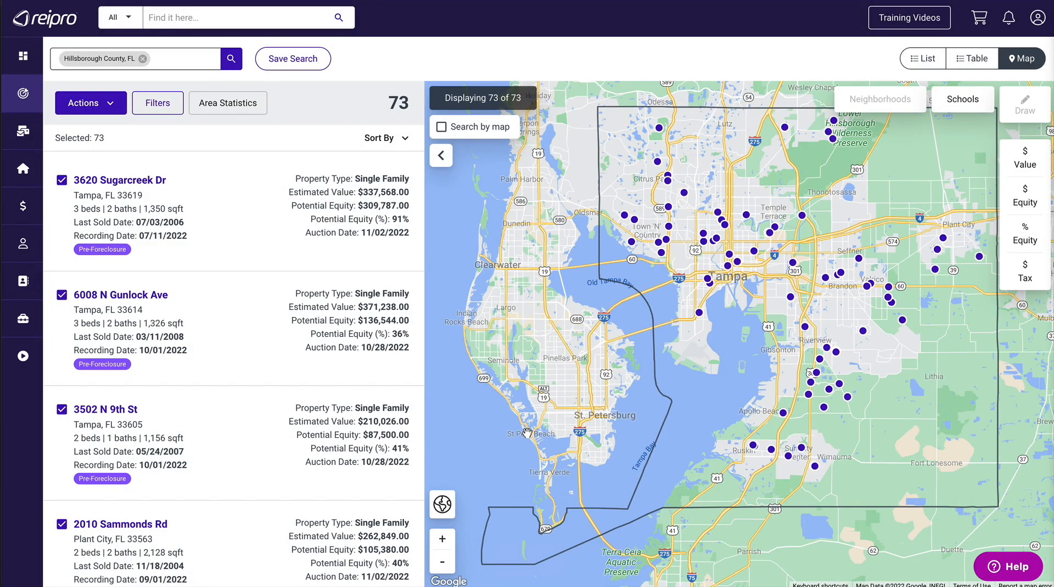
mouse_move(47, 173)
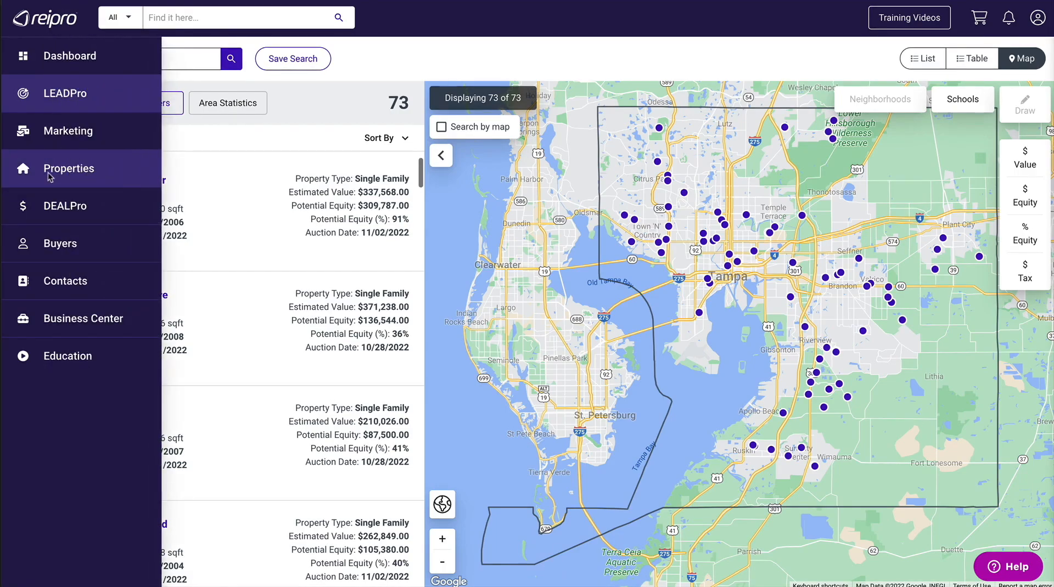
click(68, 134)
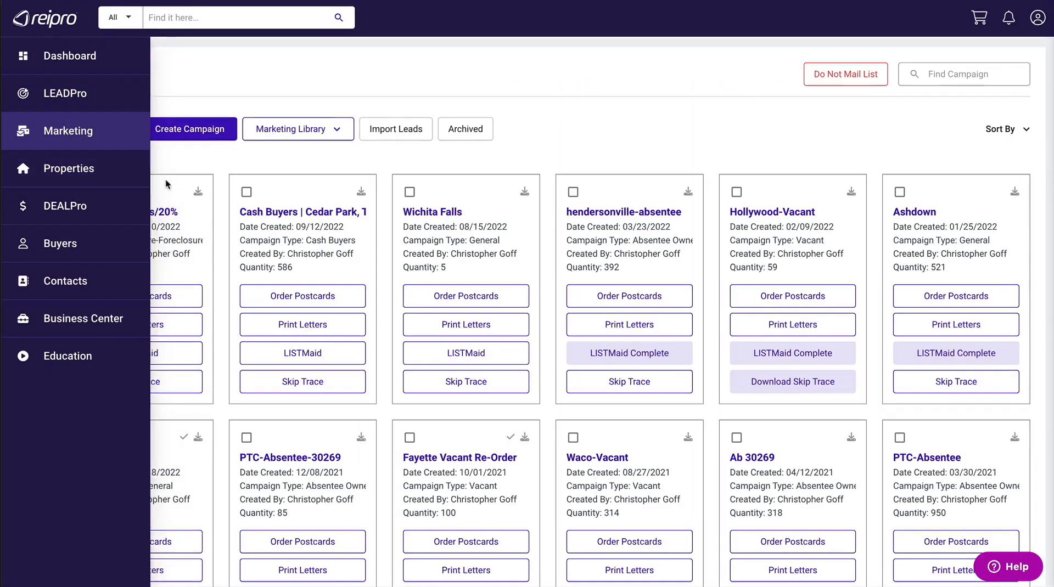